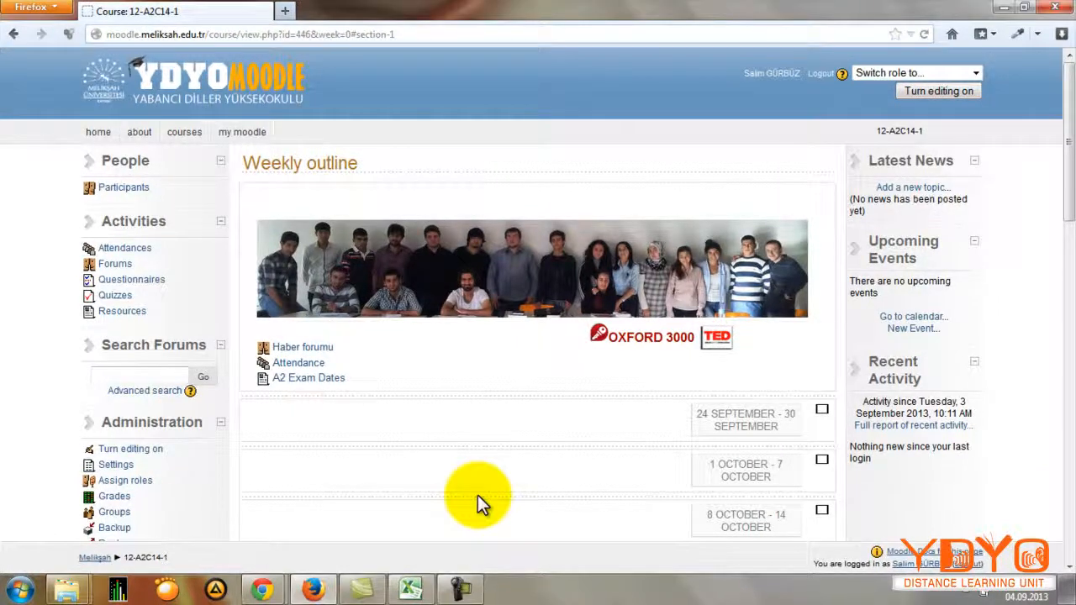
Step: Switch to Excel to view the 12-A1C14-1 attendance sheet, and return to the Moodle course page
left_click(412, 587)
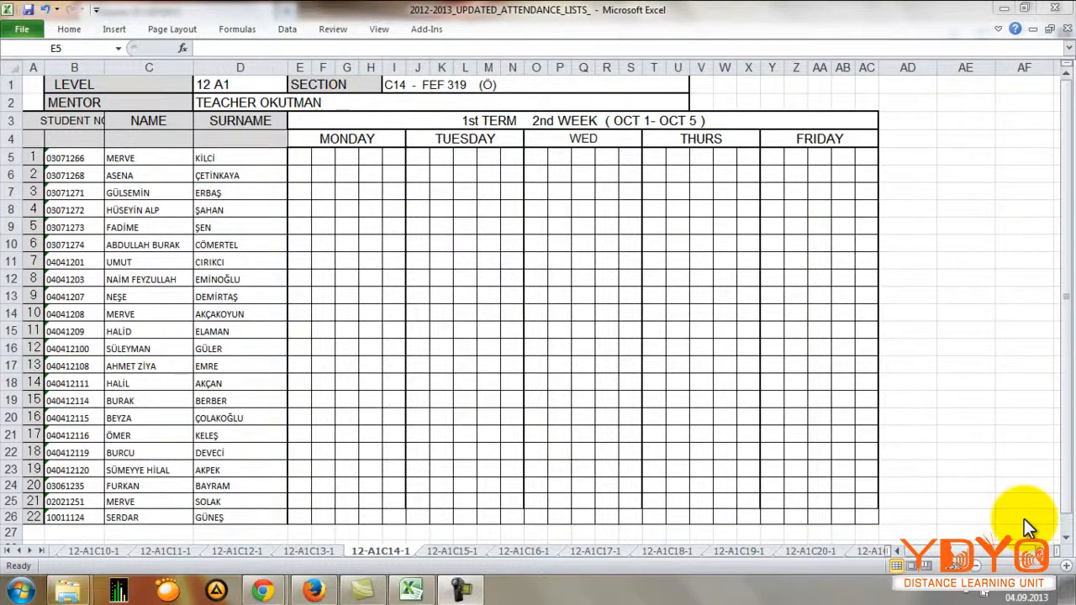
left_click(1006, 9)
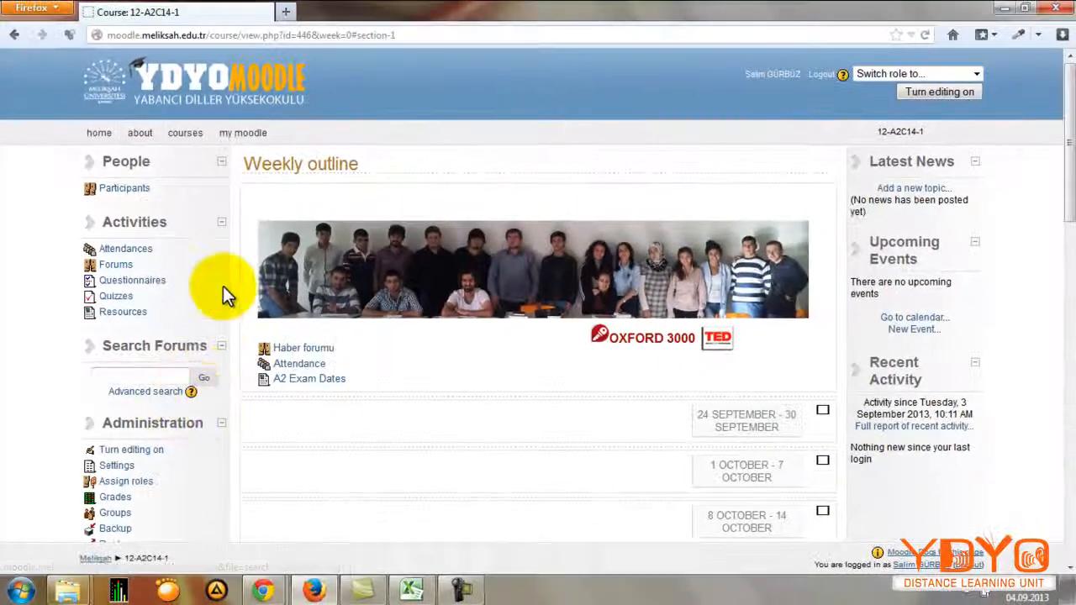
Step: Open the 12-A2C14-1 course's Attendance activity and look through its list of class sessions
left_click(295, 367)
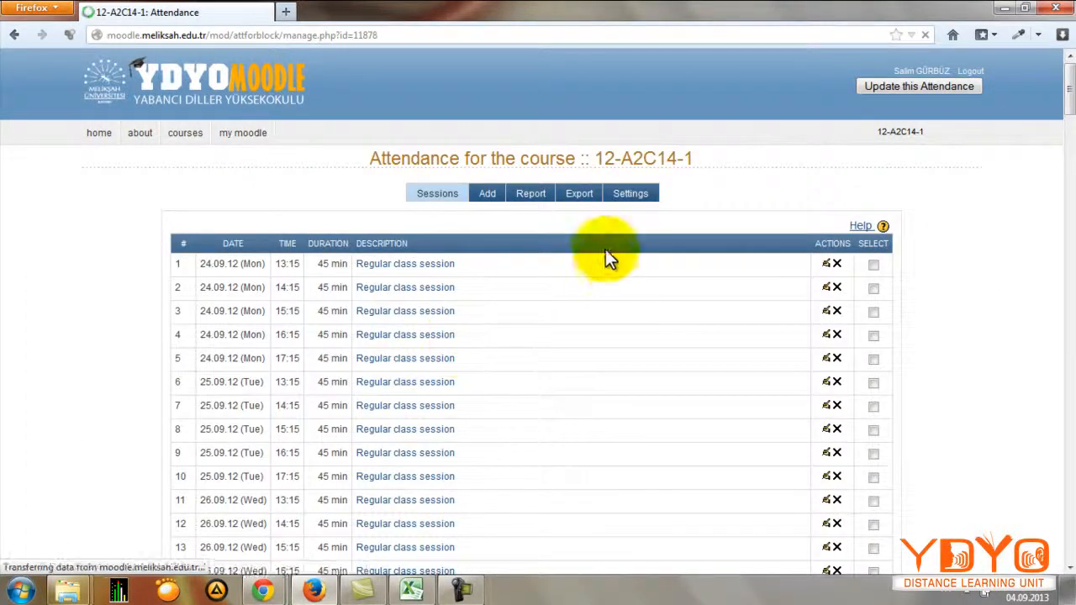
scroll(554, 242, "down", 1)
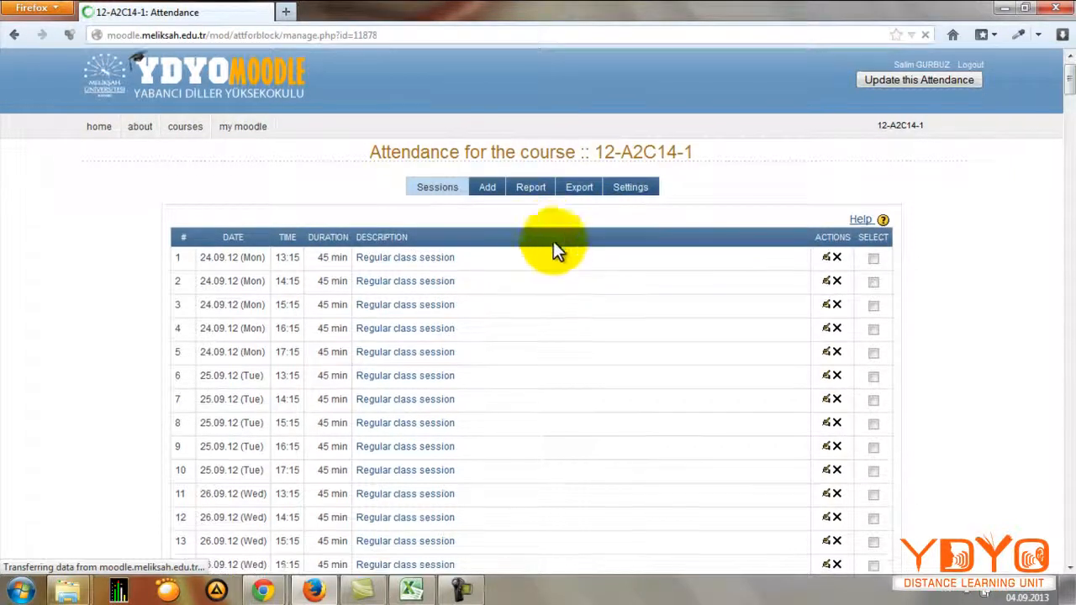
scroll(555, 248, "down", 4)
scroll(552, 249, "down", 5)
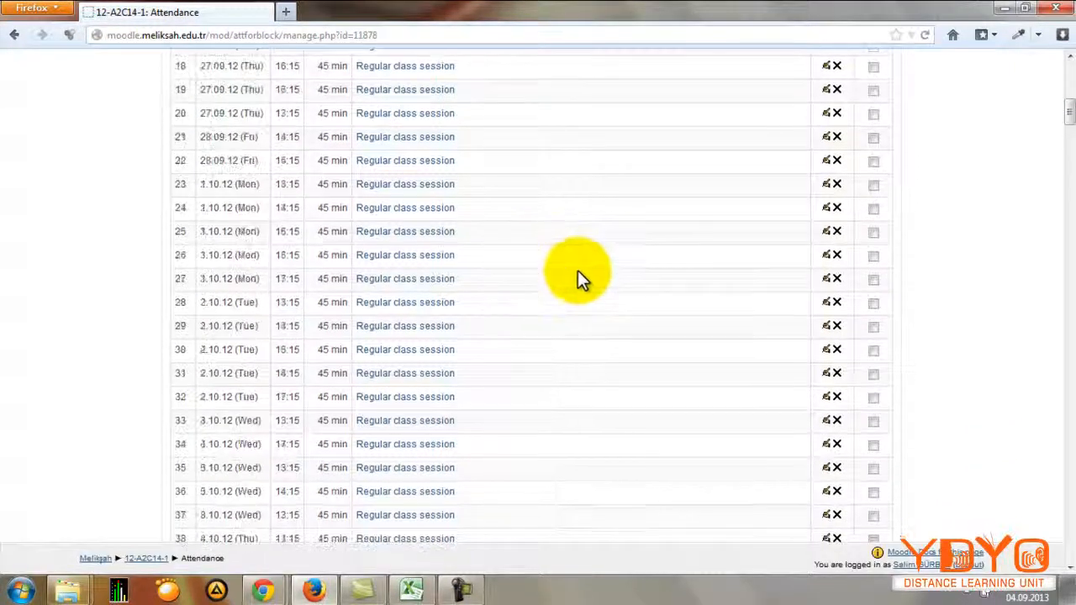
scroll(580, 270, "up", 10)
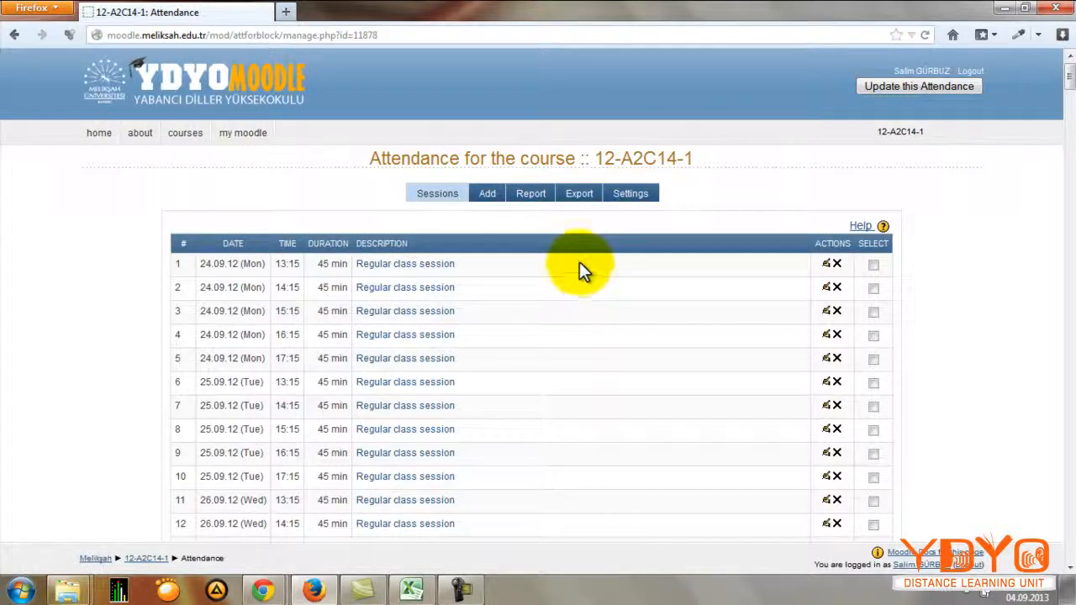
Step: Open the attendance report and display it by Weeks
left_click(537, 195)
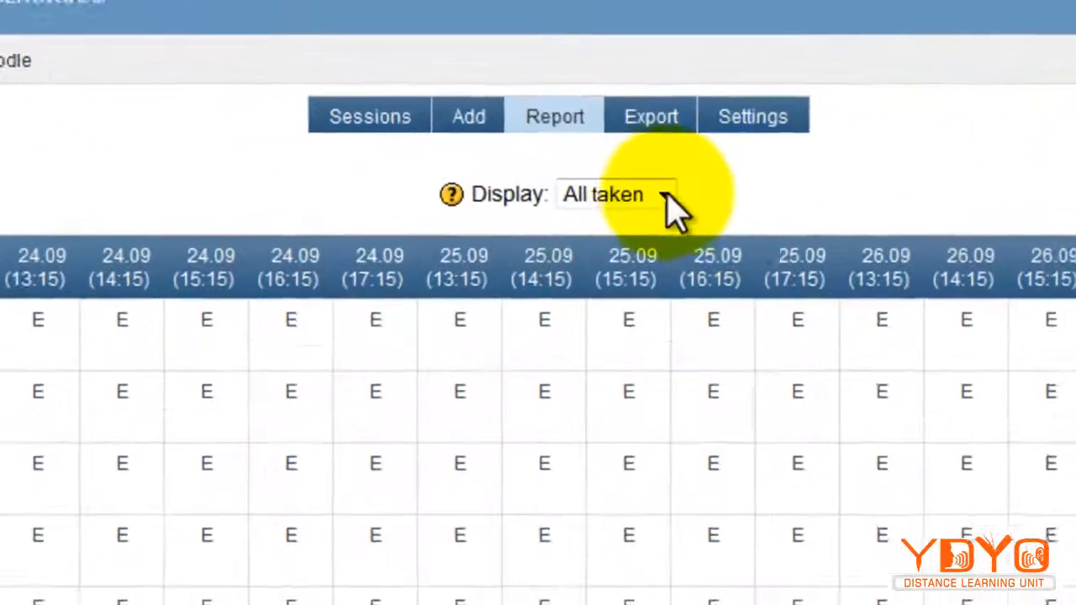
left_click(592, 200)
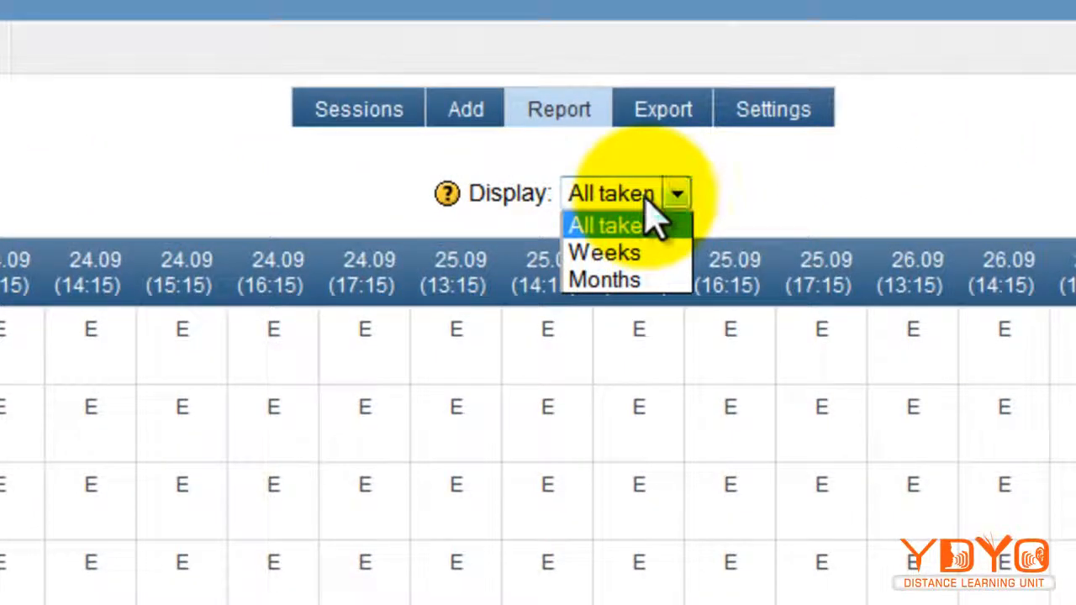
left_click(658, 252)
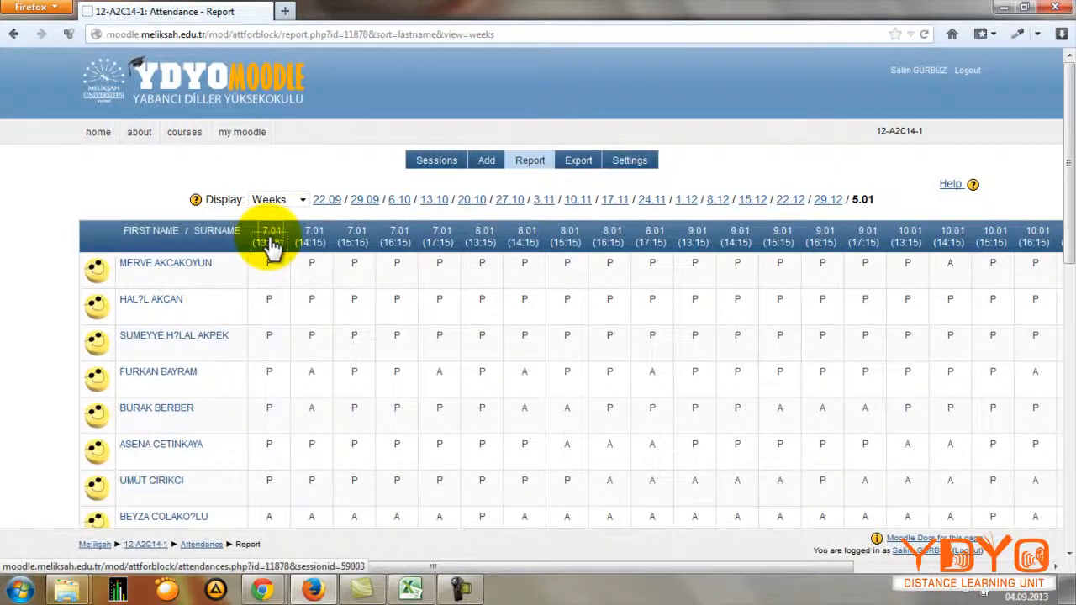
Step: Open each of the five 7.01 sessions, from 13:15 to 17:15, from the report in its own new browser tab
right_click(272, 239)
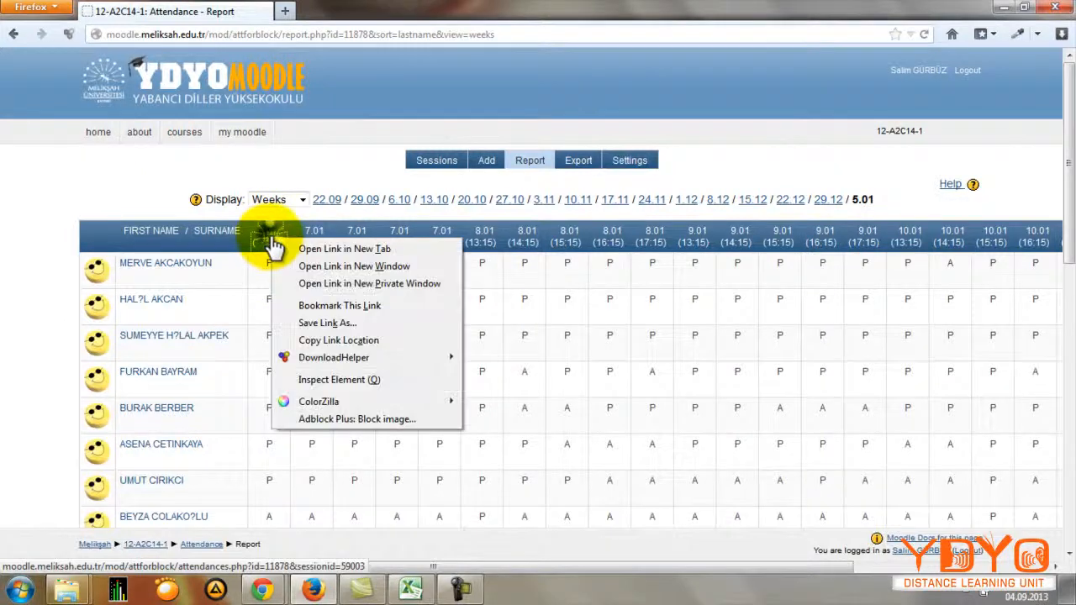
left_click(329, 248)
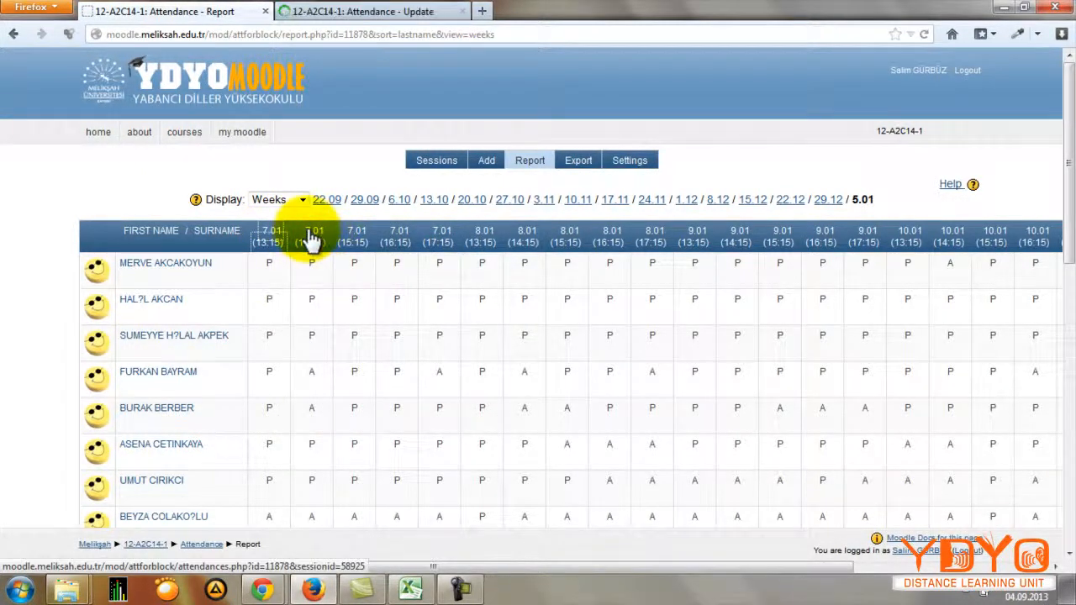
right_click(312, 238)
left_click(367, 244)
right_click(356, 244)
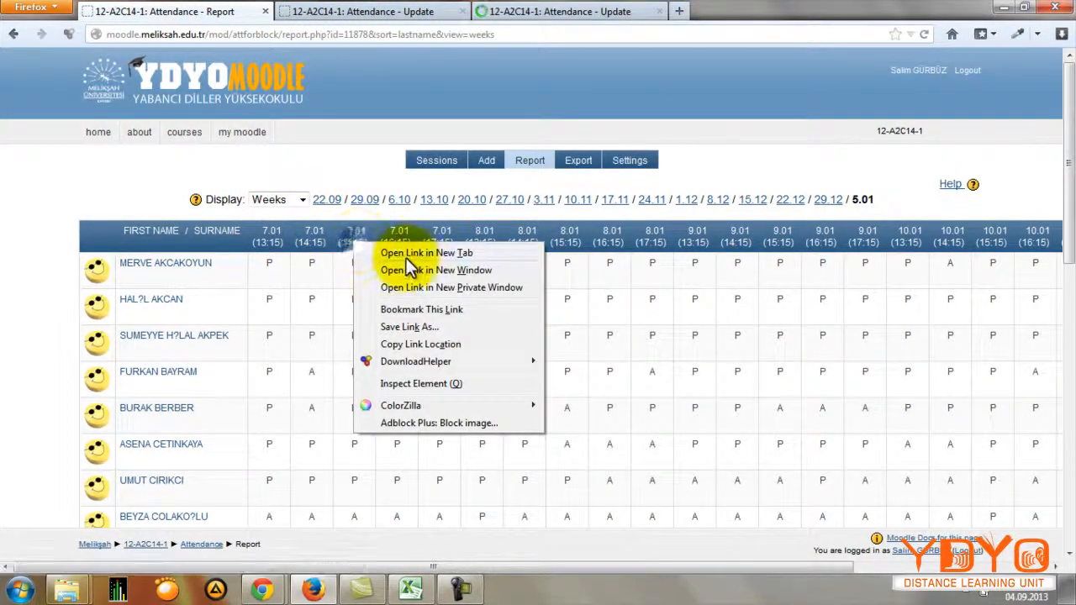
left_click(401, 257)
right_click(399, 245)
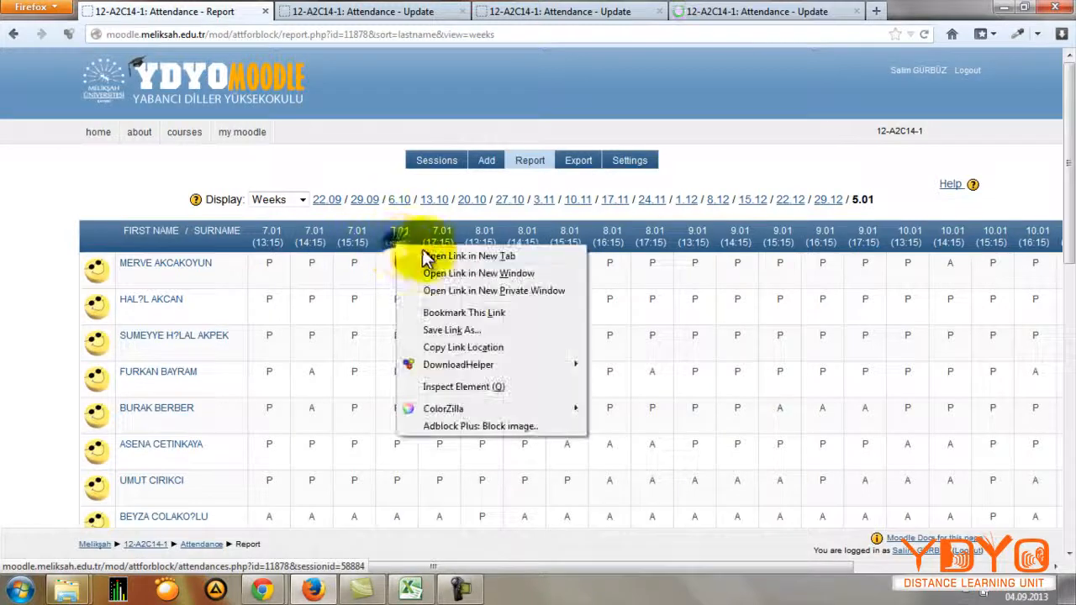
left_click(444, 259)
right_click(442, 241)
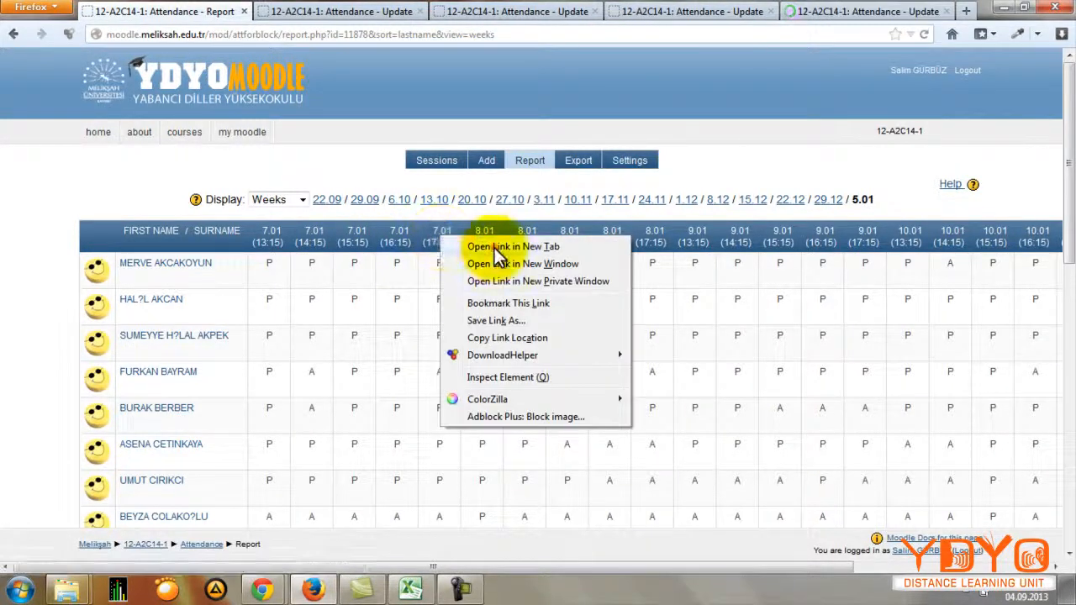
left_click(468, 244)
Step: Compare the 7 January 13:15 and 14:15 attendance update pages with the student list in the Excel sheet
left_click(312, 6)
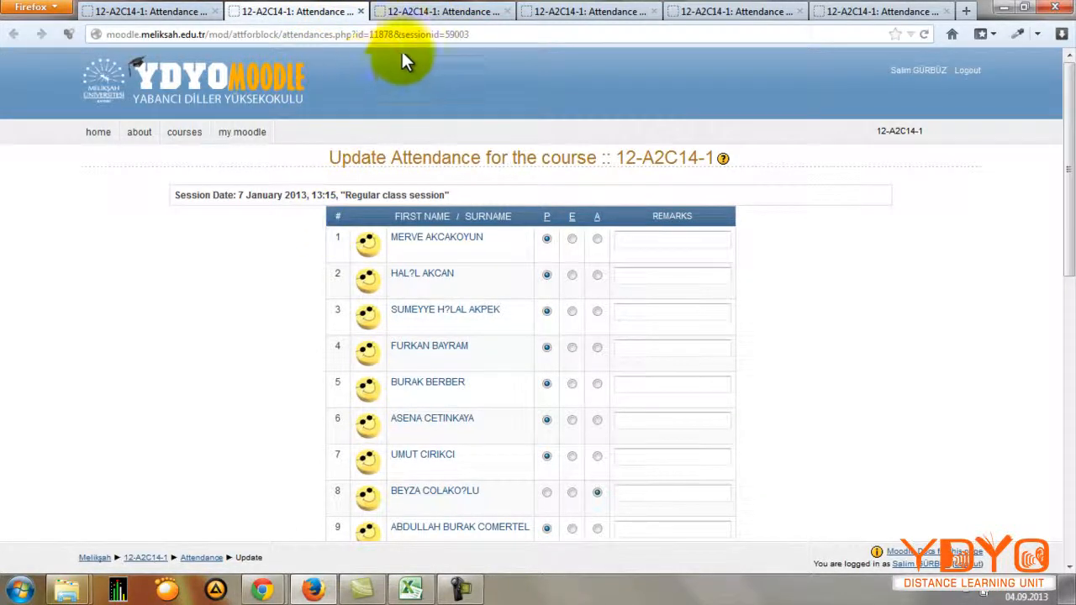
left_click(416, 11)
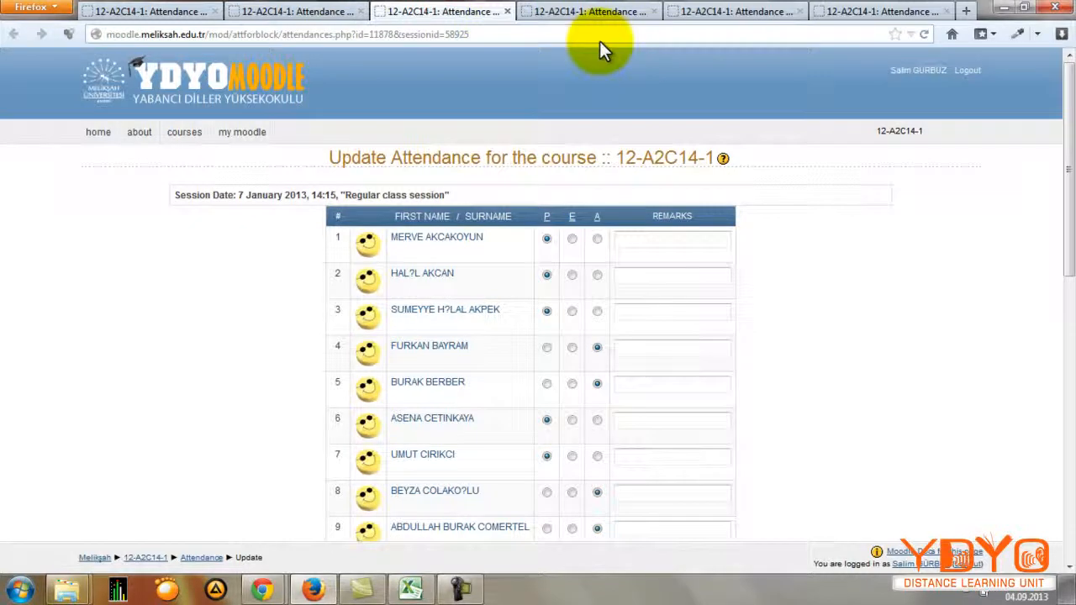
left_click(276, 11)
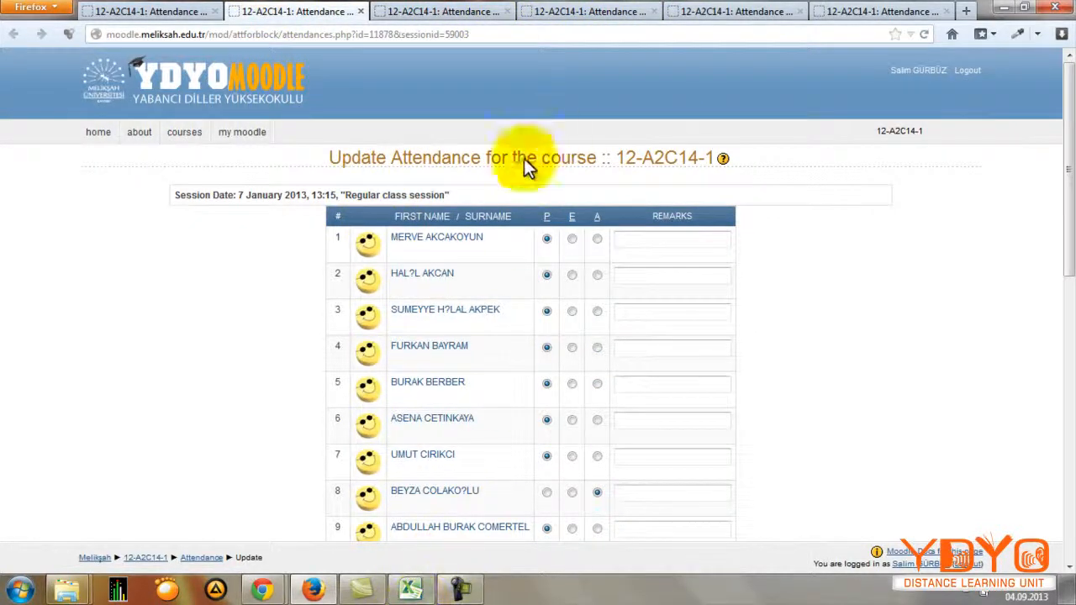
left_click(409, 590)
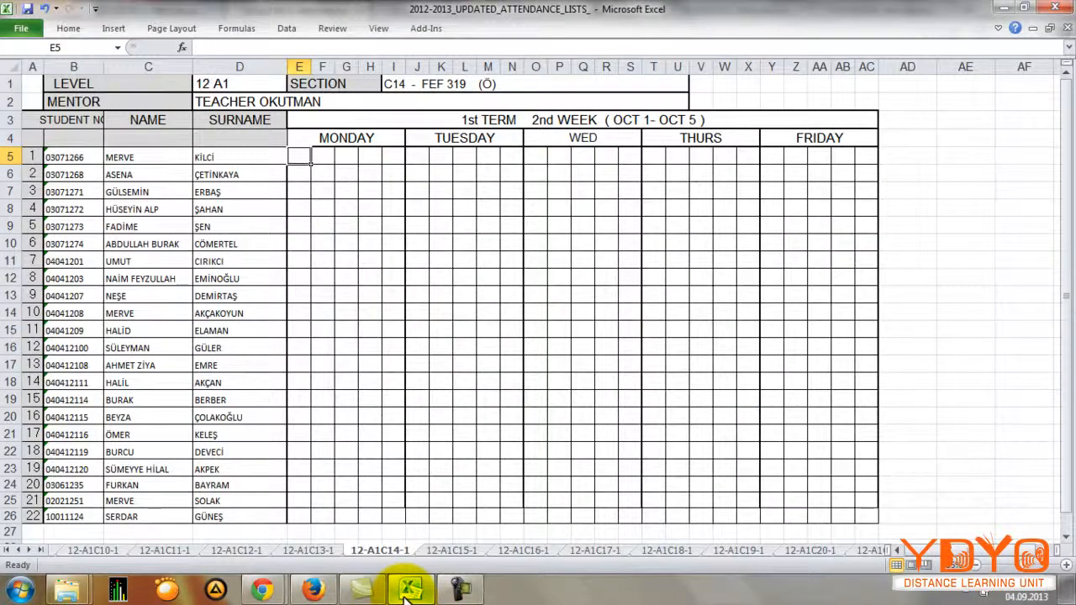
left_click(408, 590)
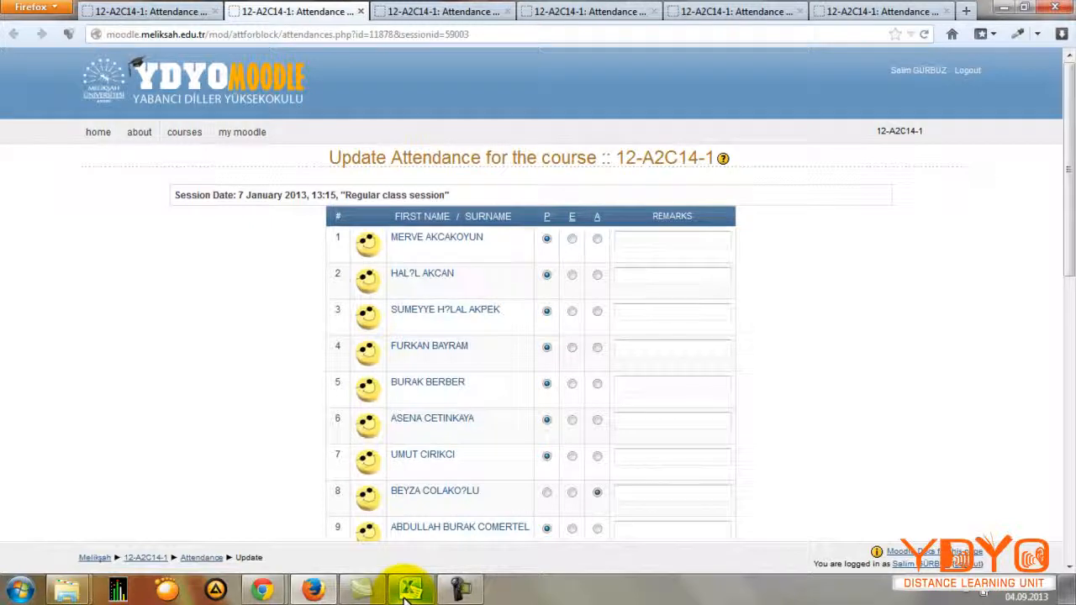
left_click(409, 590)
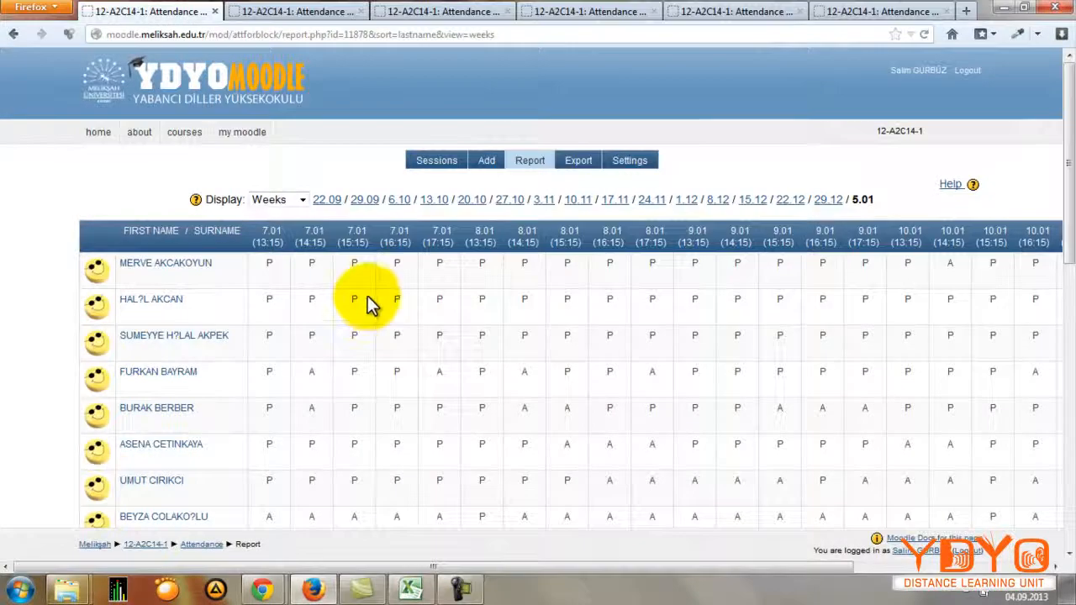
Step: Examine the order of the student names in the weekly attendance report
scroll(308, 328, "down", 2)
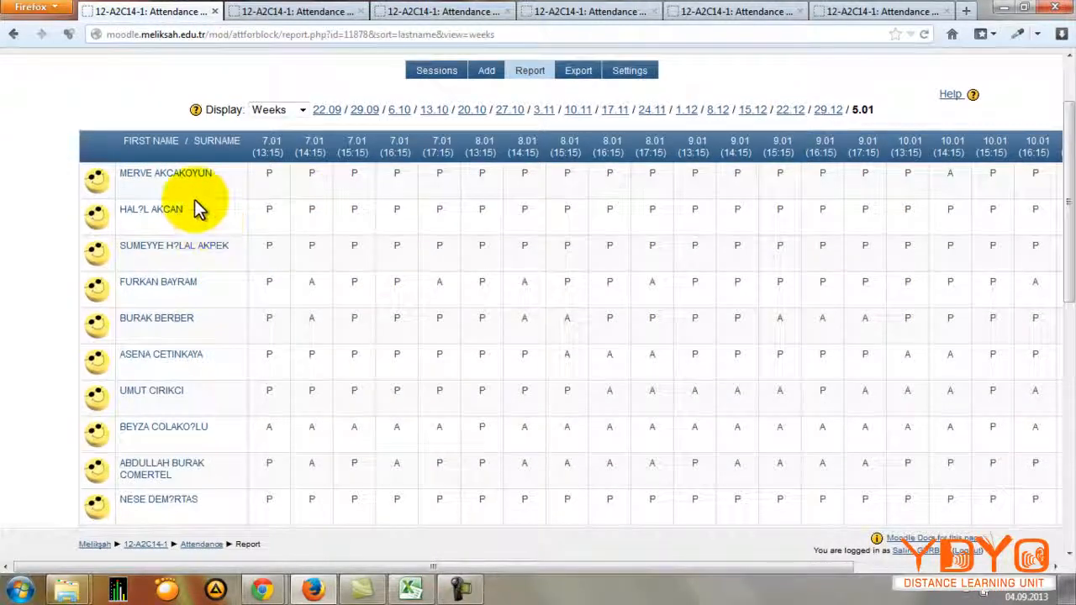
scroll(195, 202, "down", 3)
scroll(202, 172, "down", 4)
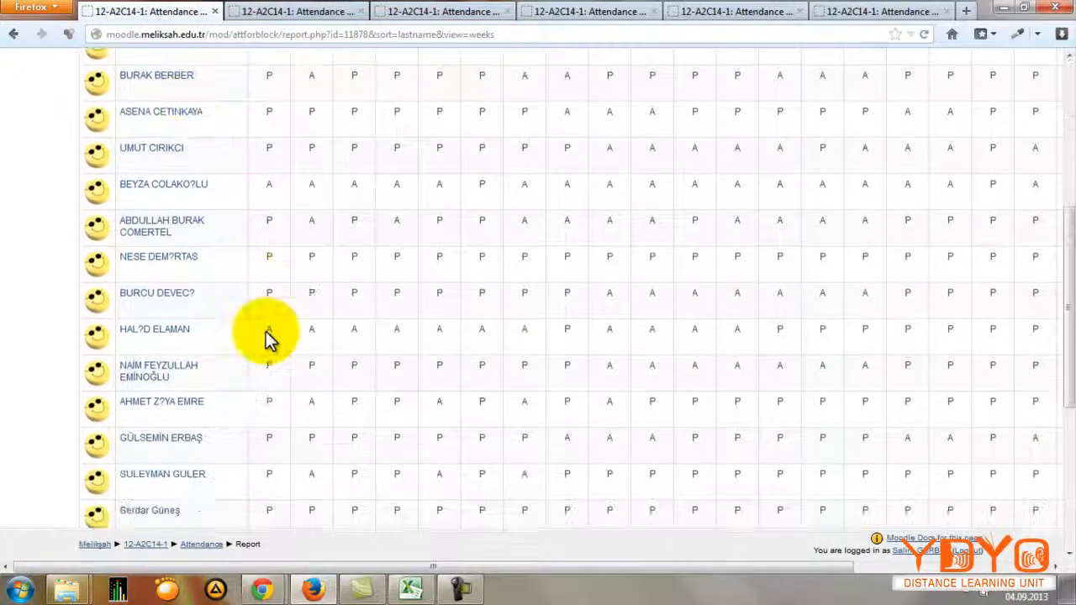
scroll(277, 337, "down", 1)
scroll(303, 344, "up", 8)
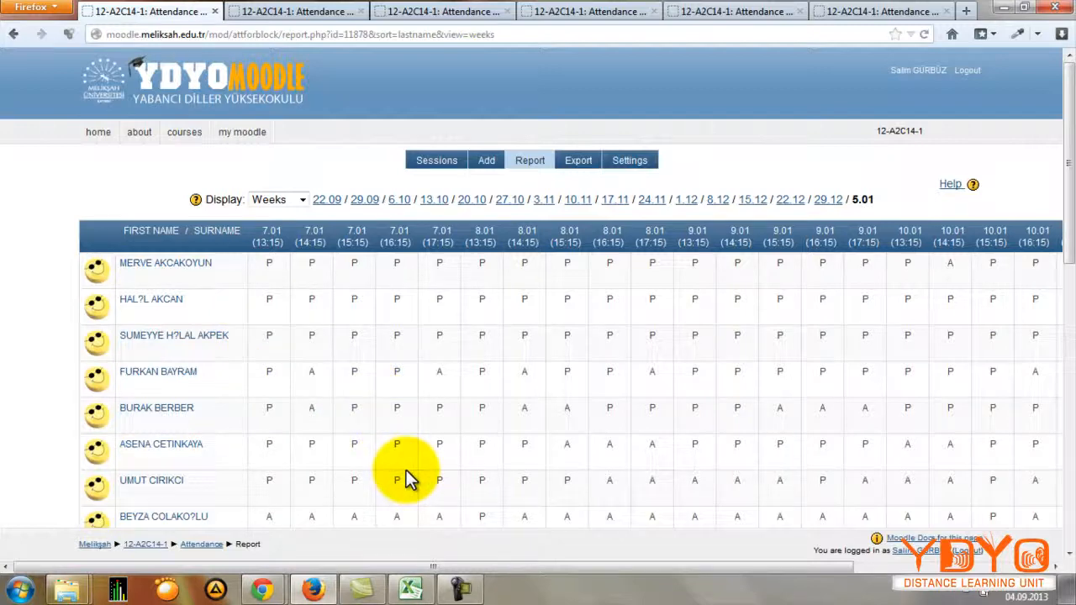
Step: Switch to Excel and sort the student numbers, names and surnames in B5:D26 by the values of Column D from A to Z
left_click(410, 589)
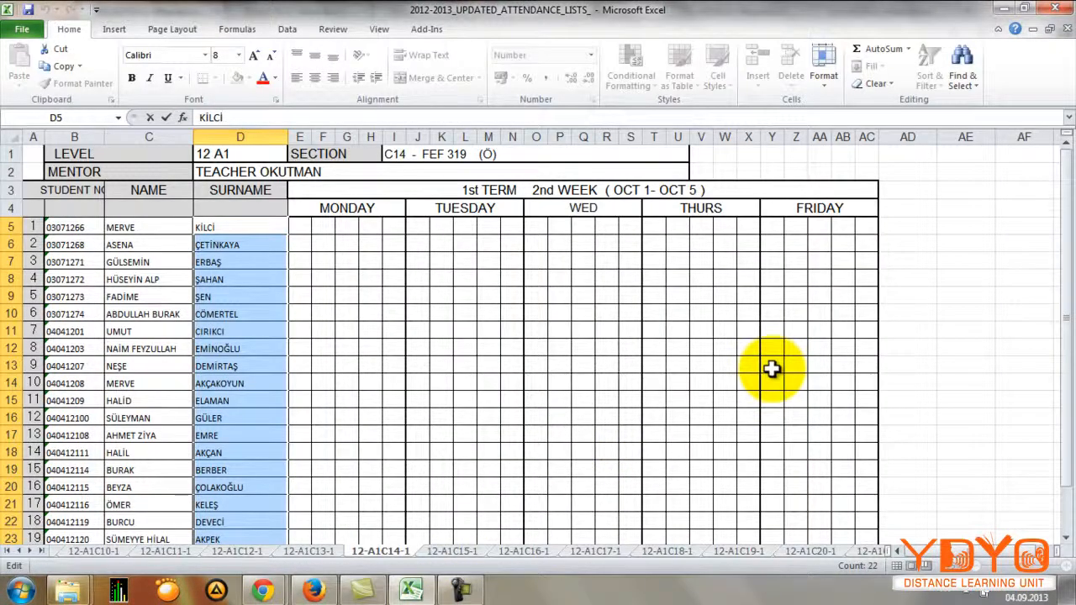
left_click(839, 341)
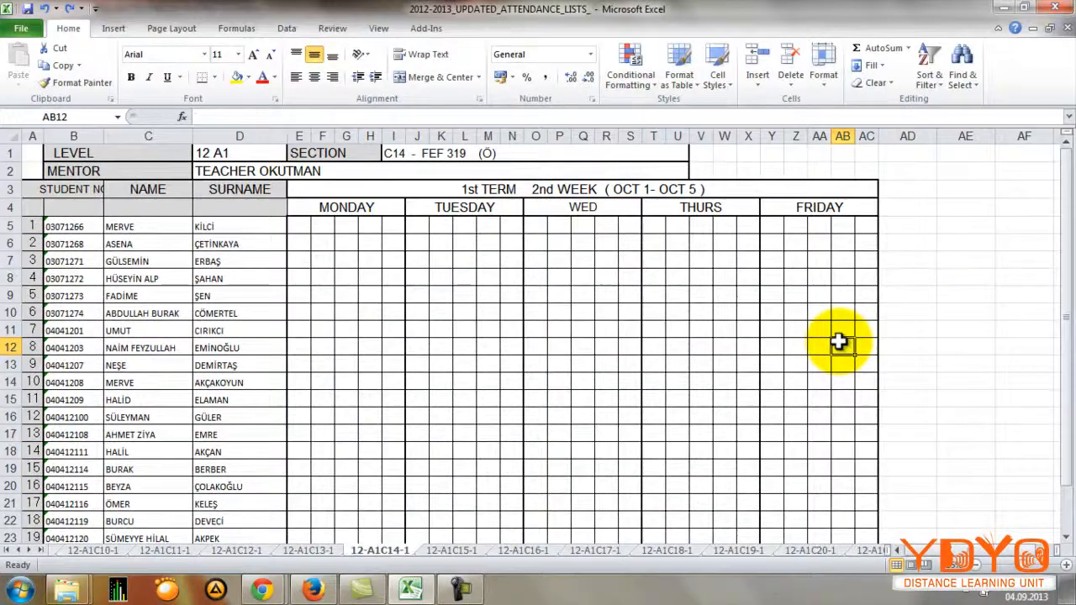
scroll(337, 277, "down", 1)
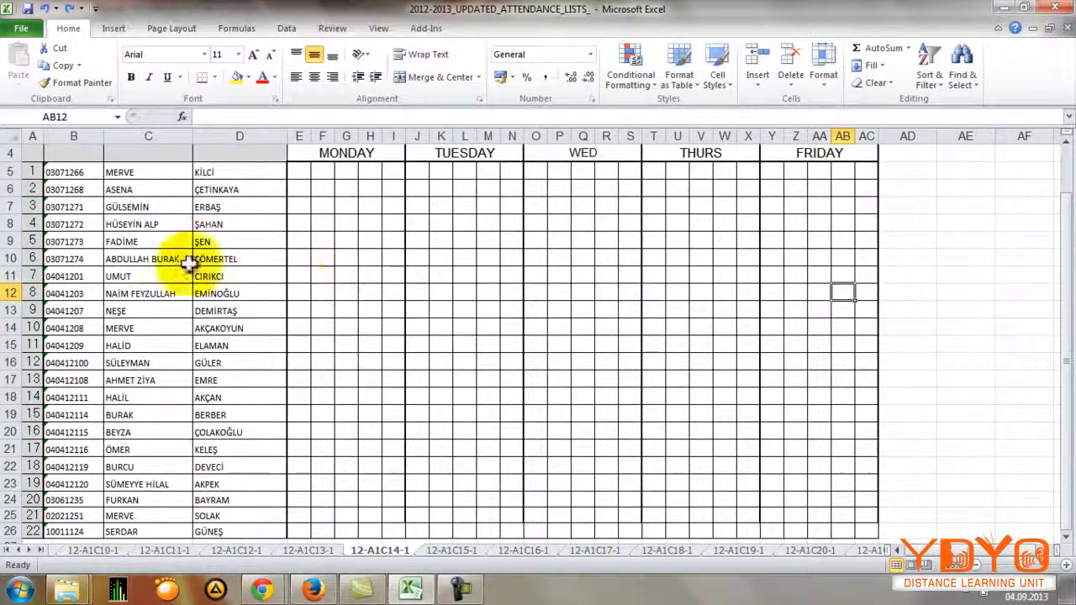
left_click(71, 173)
left_click_drag(70, 172, 247, 442)
scroll(244, 428, "up", 3)
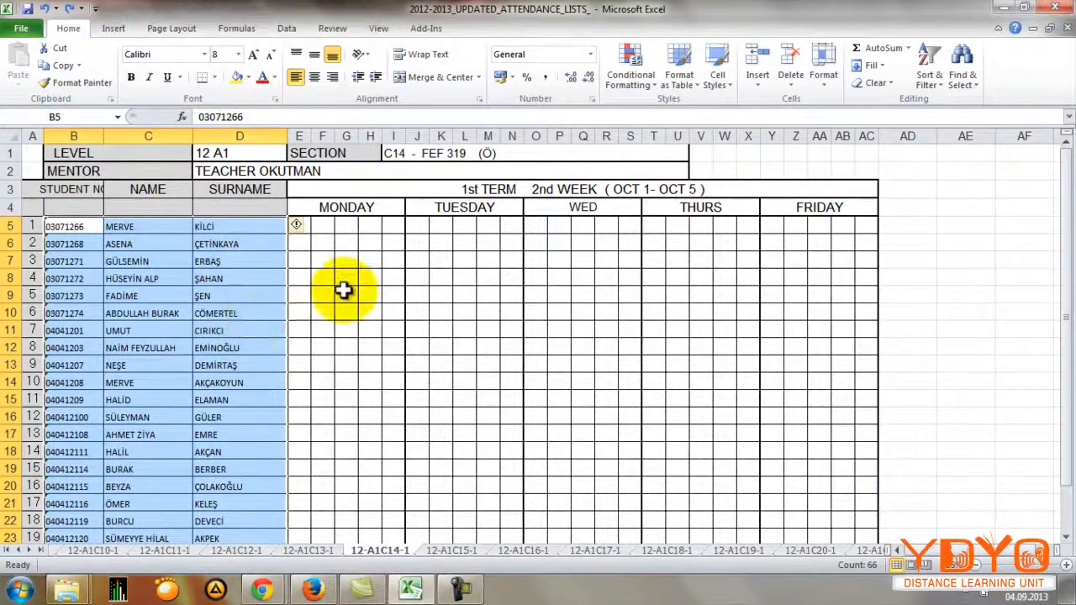
left_click(927, 78)
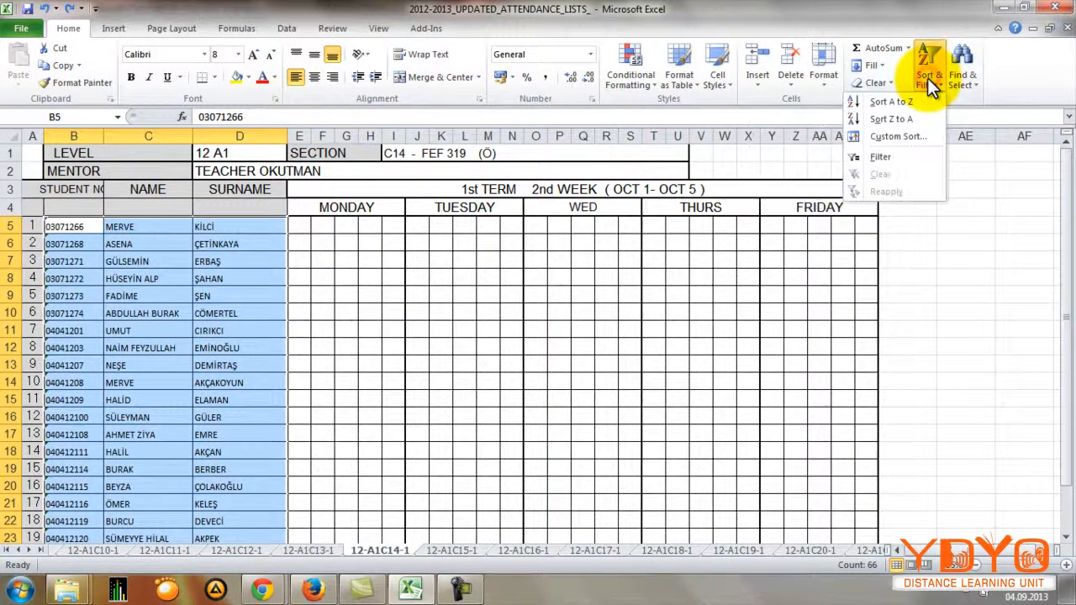
left_click(899, 134)
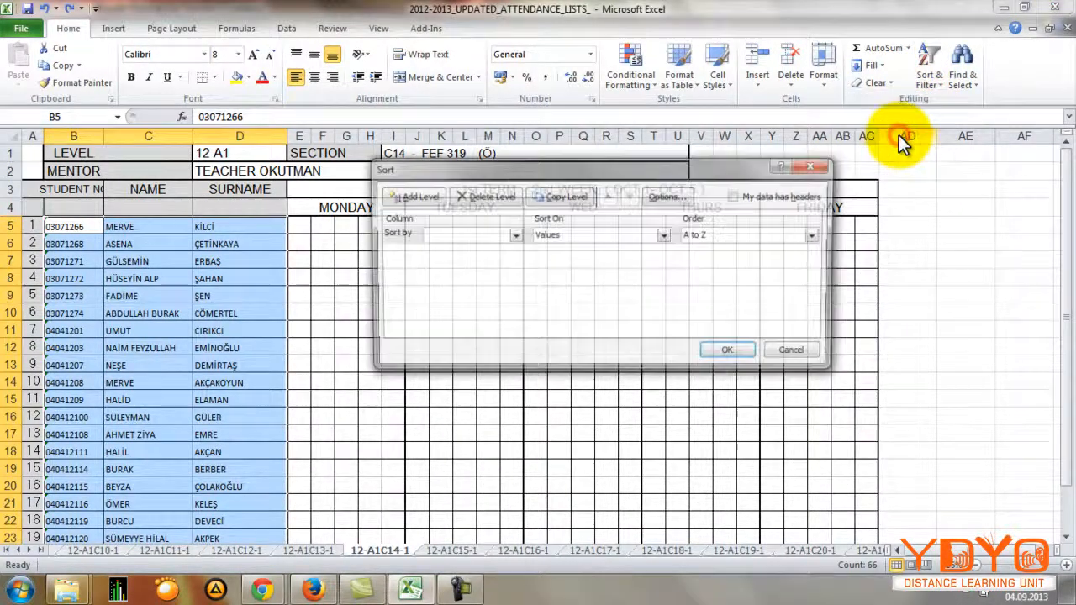
left_click(487, 236)
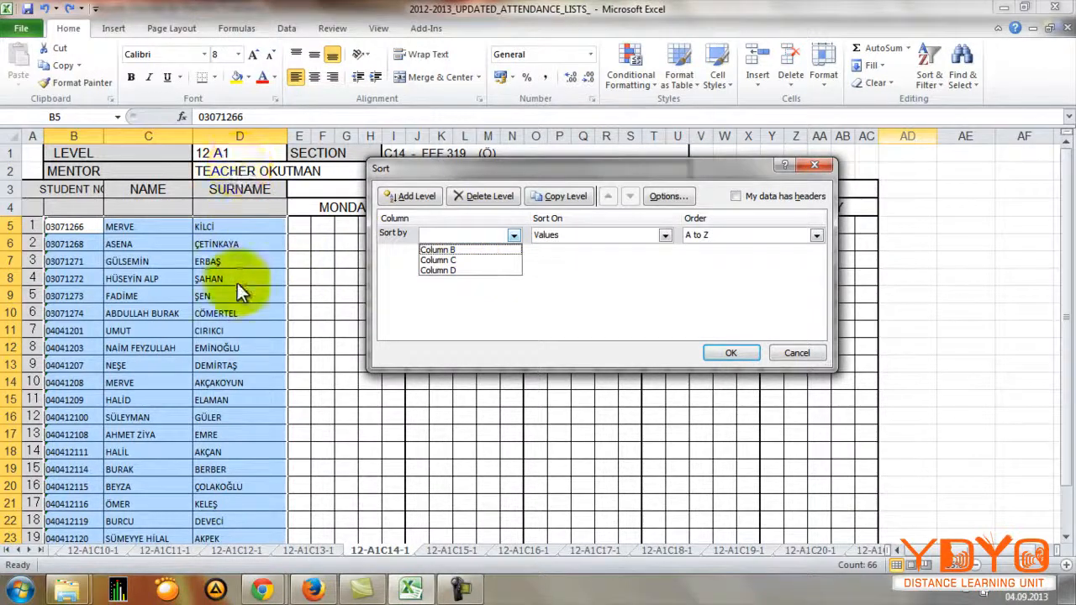
left_click(478, 277)
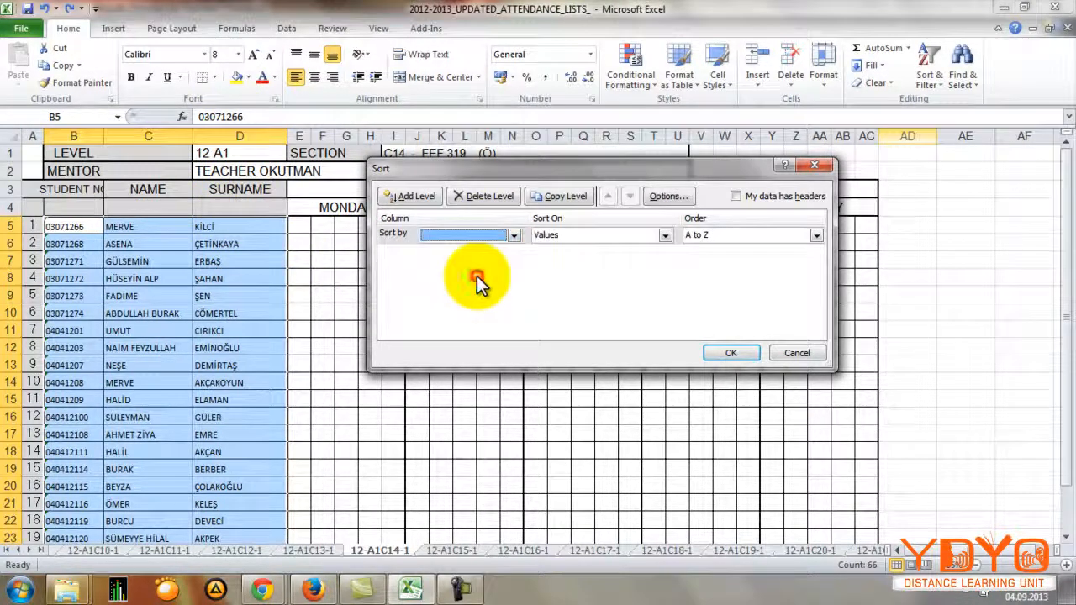
left_click(497, 235)
left_click(478, 267)
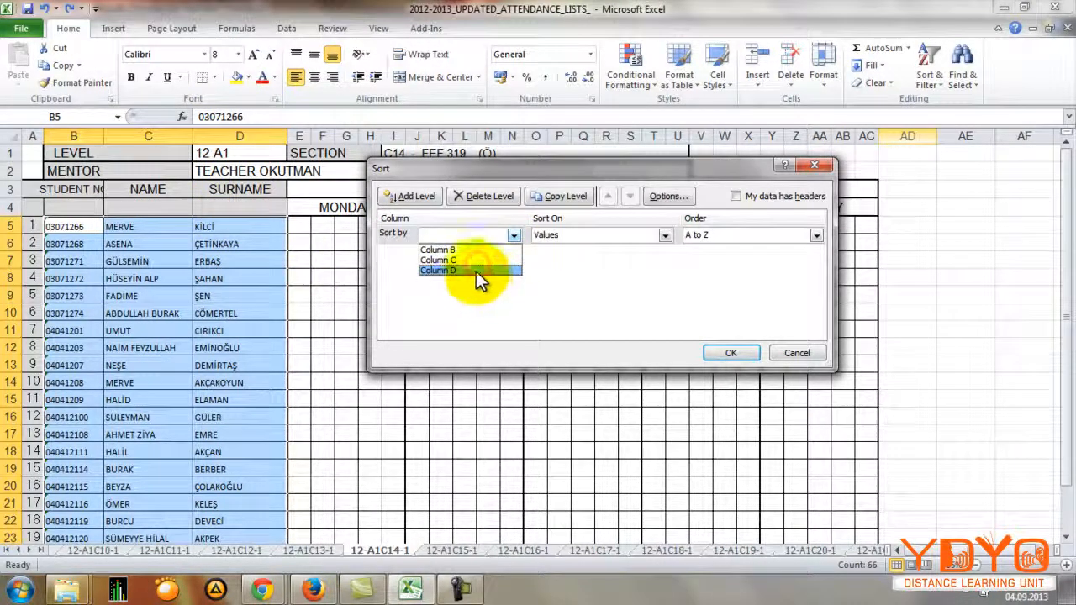
left_click(476, 270)
left_click(698, 272)
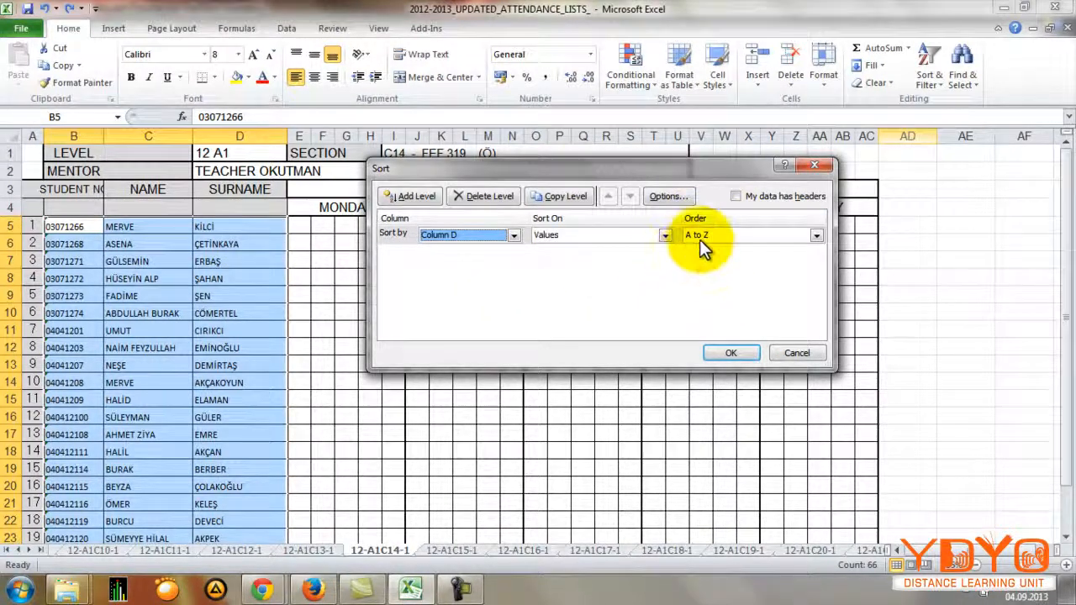
left_click(726, 353)
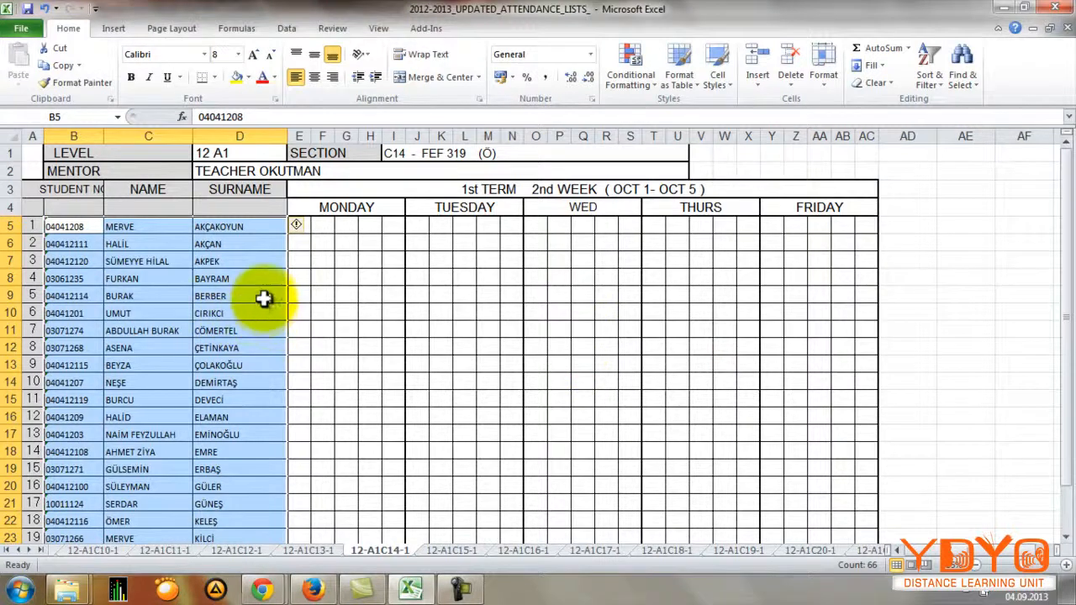
left_click(253, 296)
left_click(227, 224)
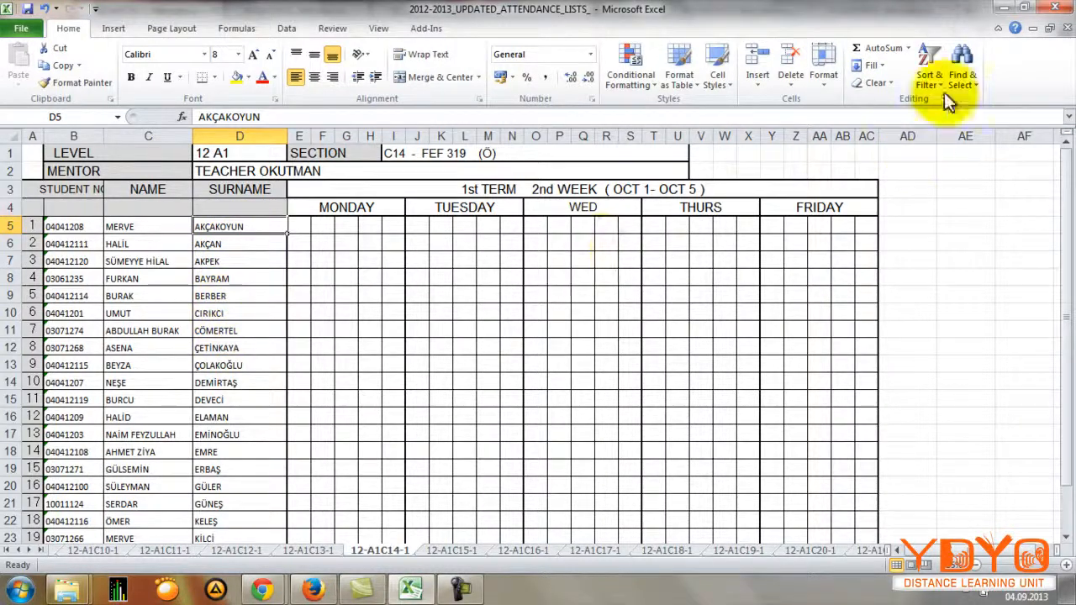
Step: Switch to Firefox and view the attendance update page for the 7 January 13:15 session
left_click(996, 9)
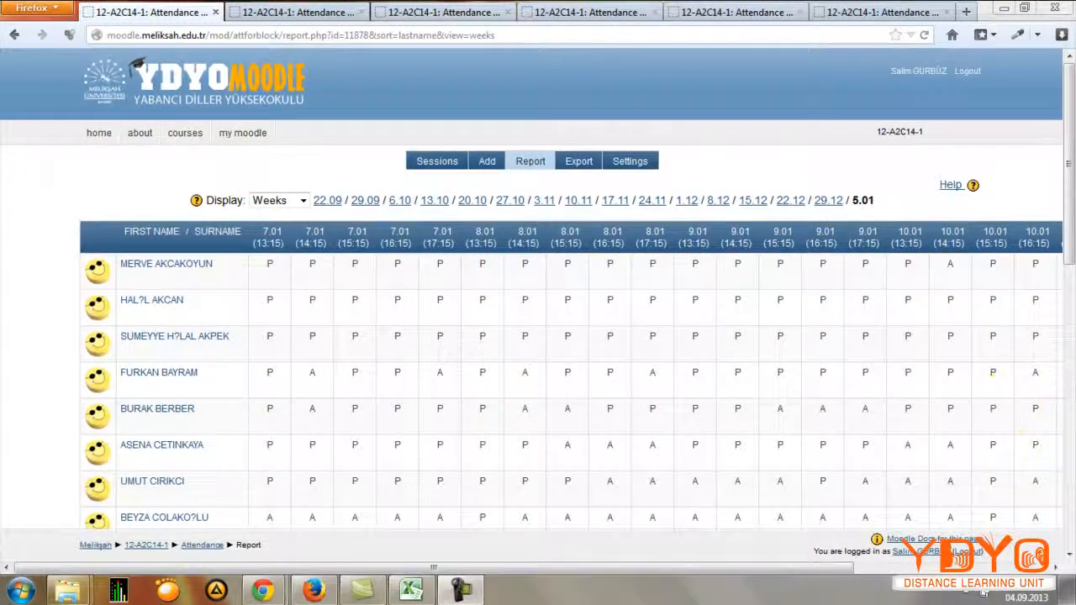
left_click(285, 11)
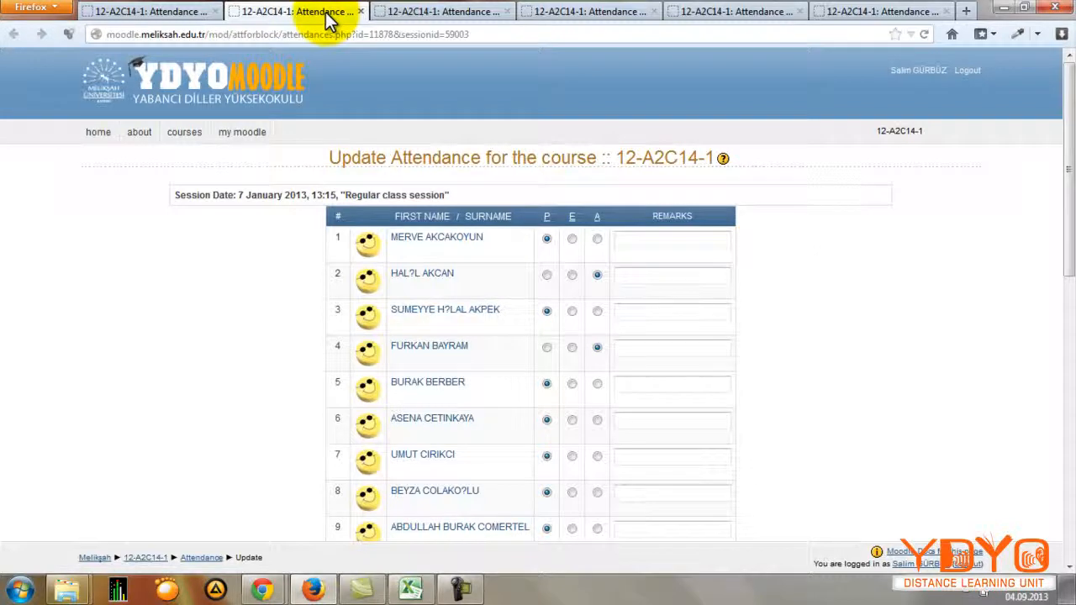
Step: Switch to Excel and enter A in Monday's first column for students 1 and 11, in cells E5 and E15
left_click(410, 589)
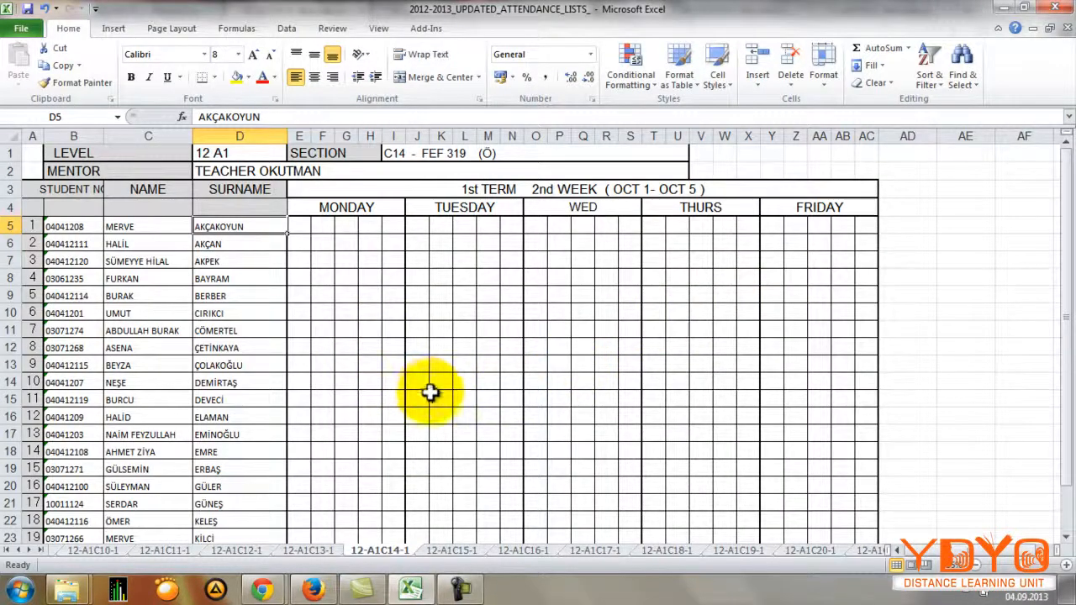
left_click(304, 239)
left_click(301, 227)
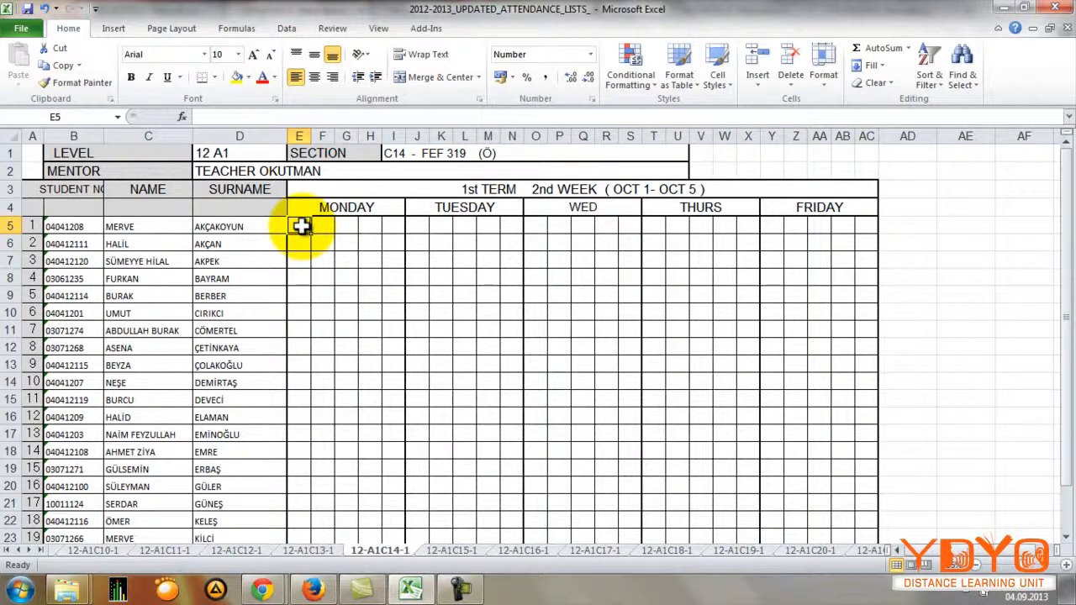
type("A")
left_click(293, 402)
type("A")
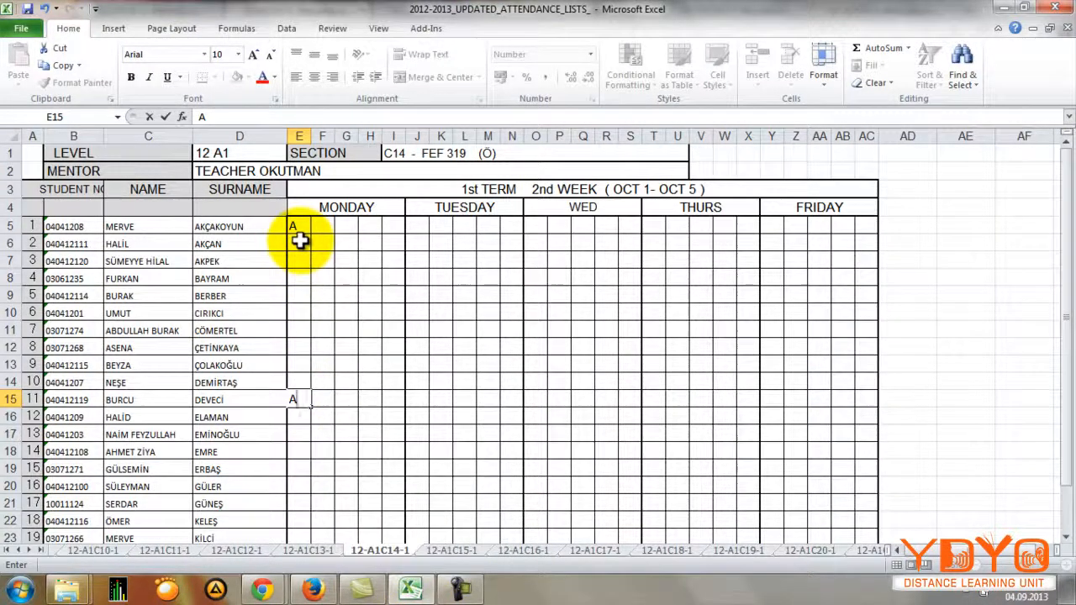
Step: In Firefox, set all students of the 7 January 13:15 session to present, with students 1 and 11 marked absent
left_click(315, 591)
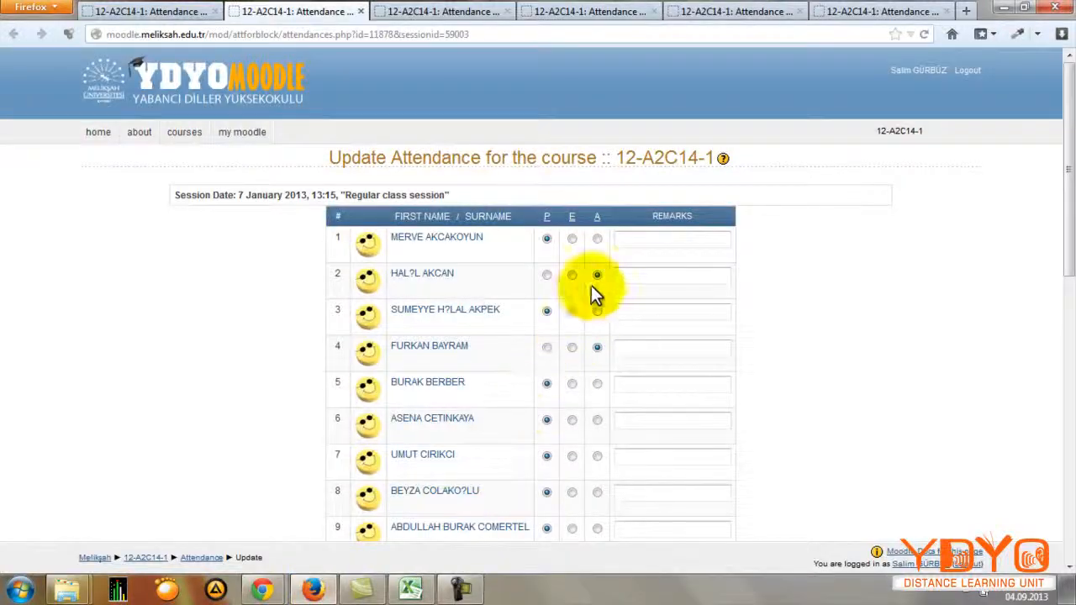
left_click(548, 220)
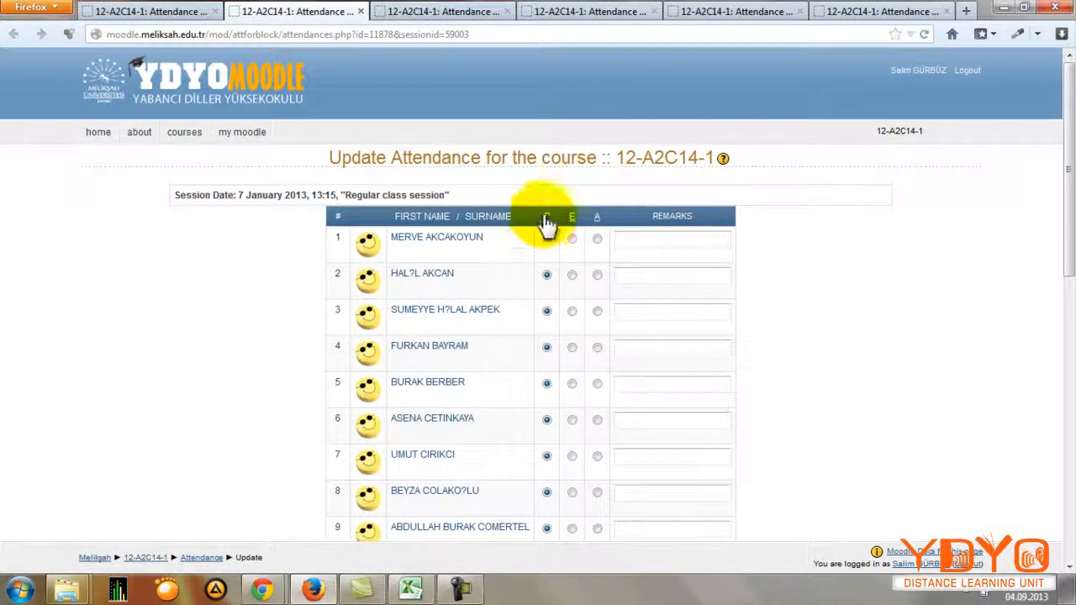
left_click(597, 238)
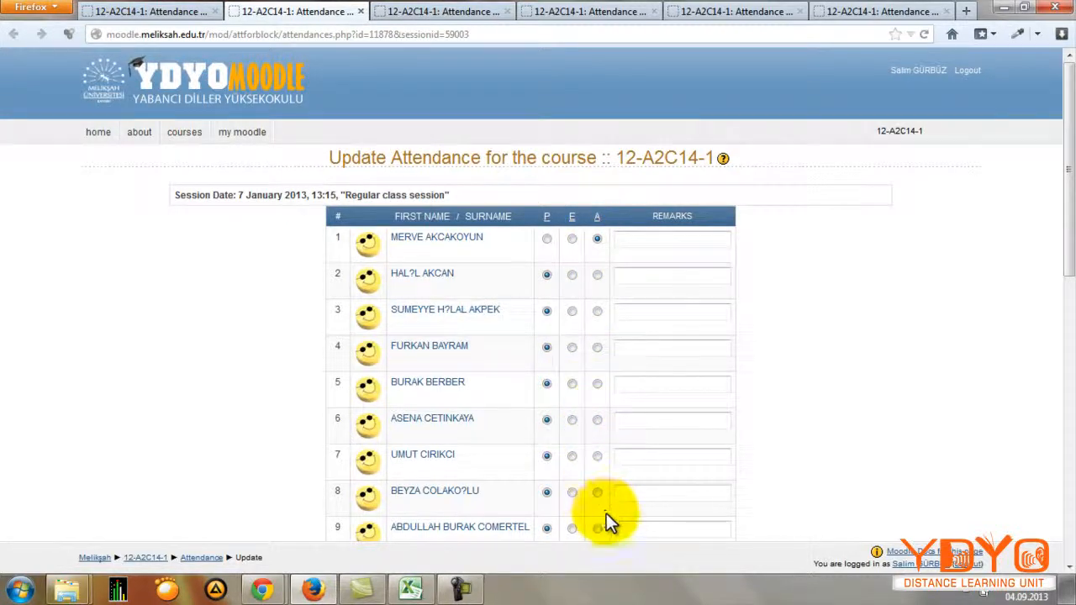
scroll(598, 495, "down", 4)
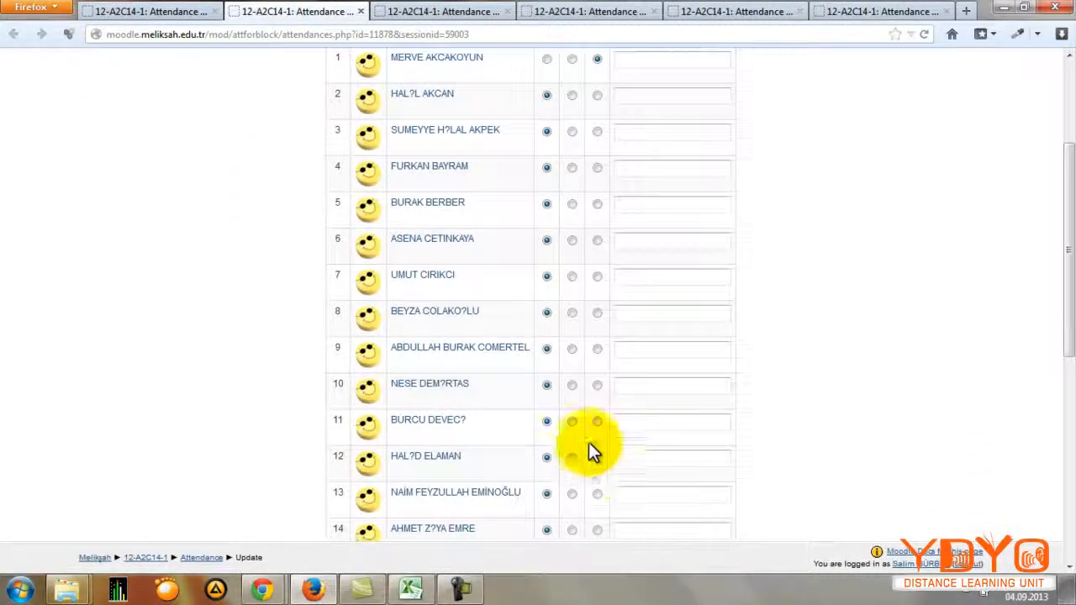
left_click(598, 420)
scroll(663, 395, "up", 4)
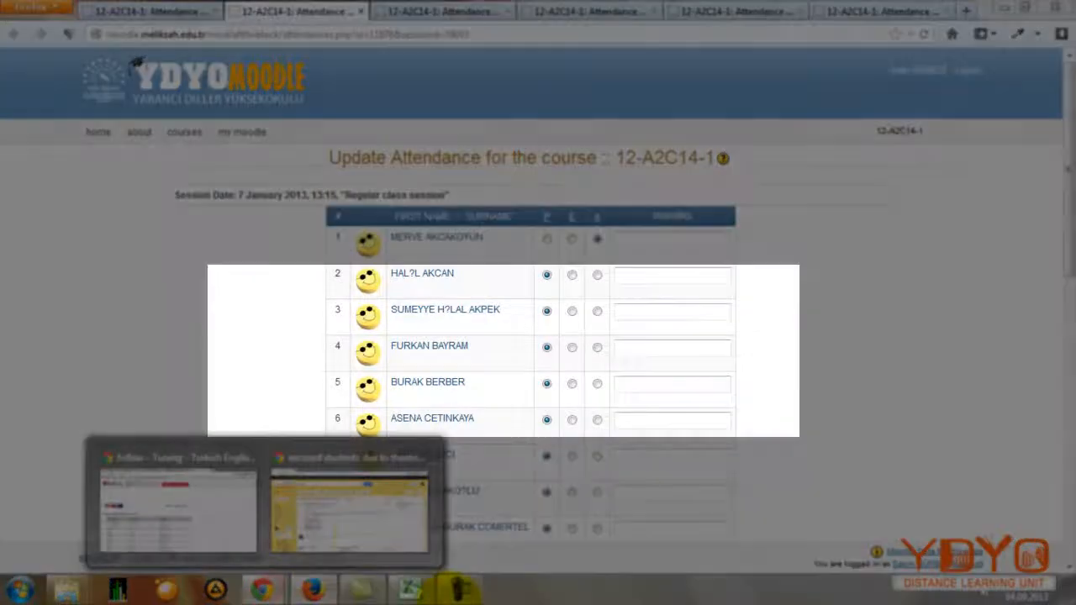
Step: Mark student 1 as excused for the 7 January 13:15 session and review the remaining entries to the end of the list
left_click(372, 515)
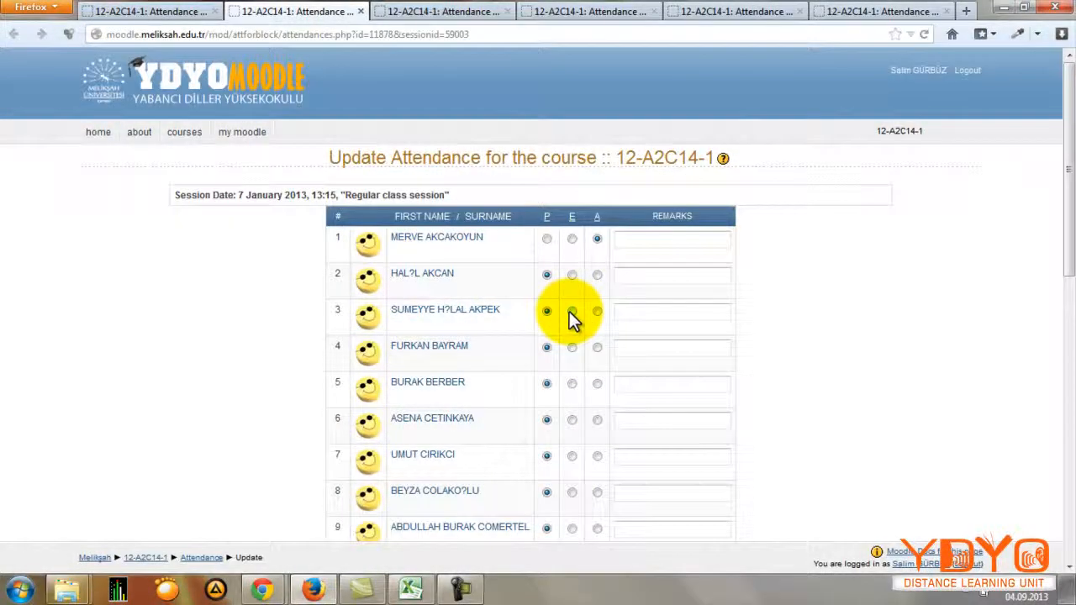
left_click(572, 239)
scroll(597, 366, "down", 8)
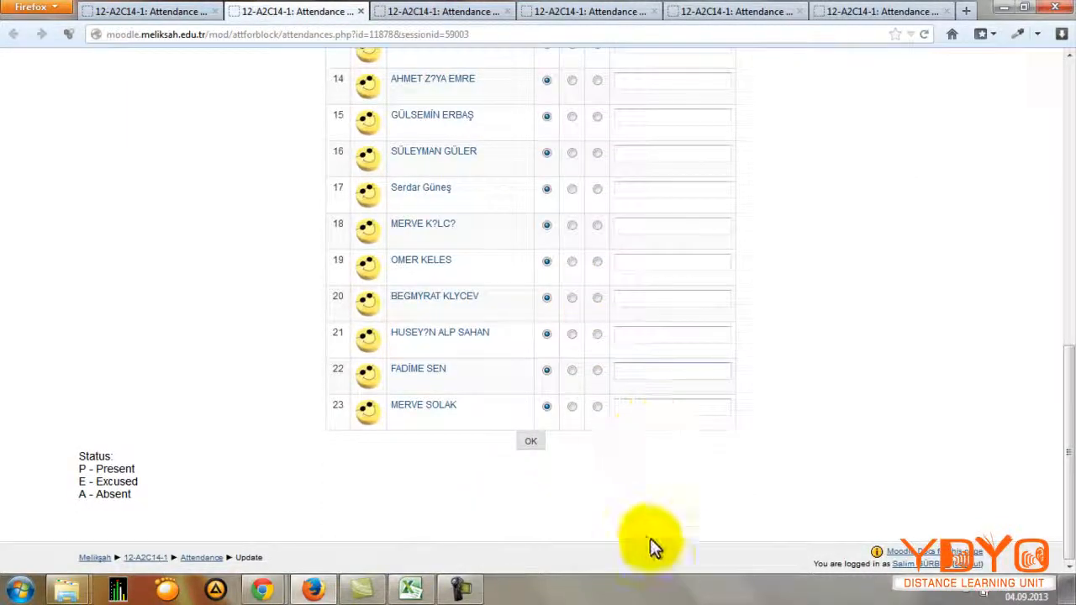
left_click(530, 443)
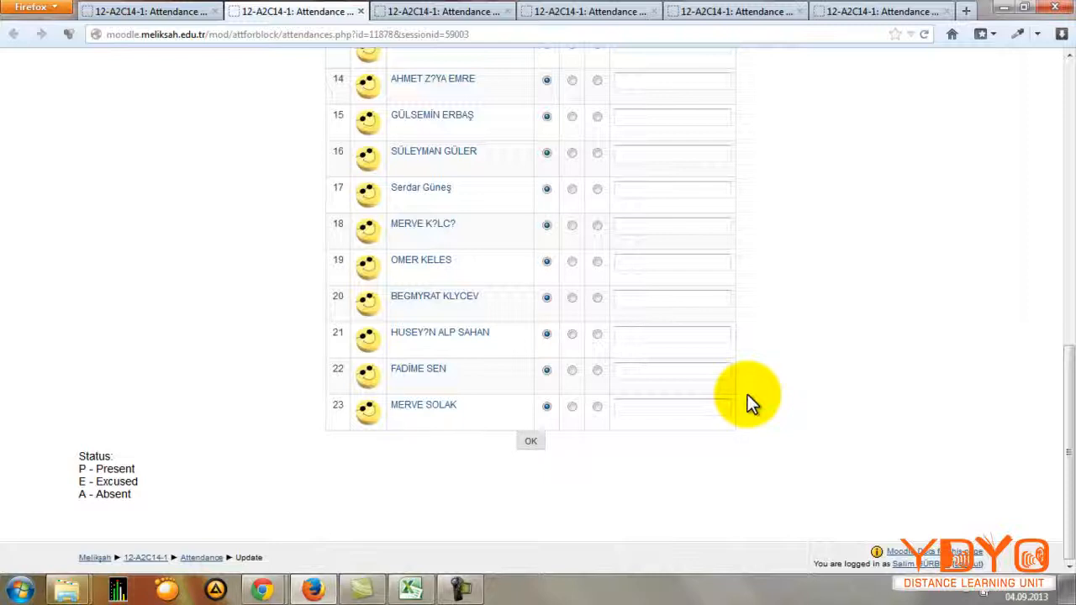
scroll(744, 420, "up", 4)
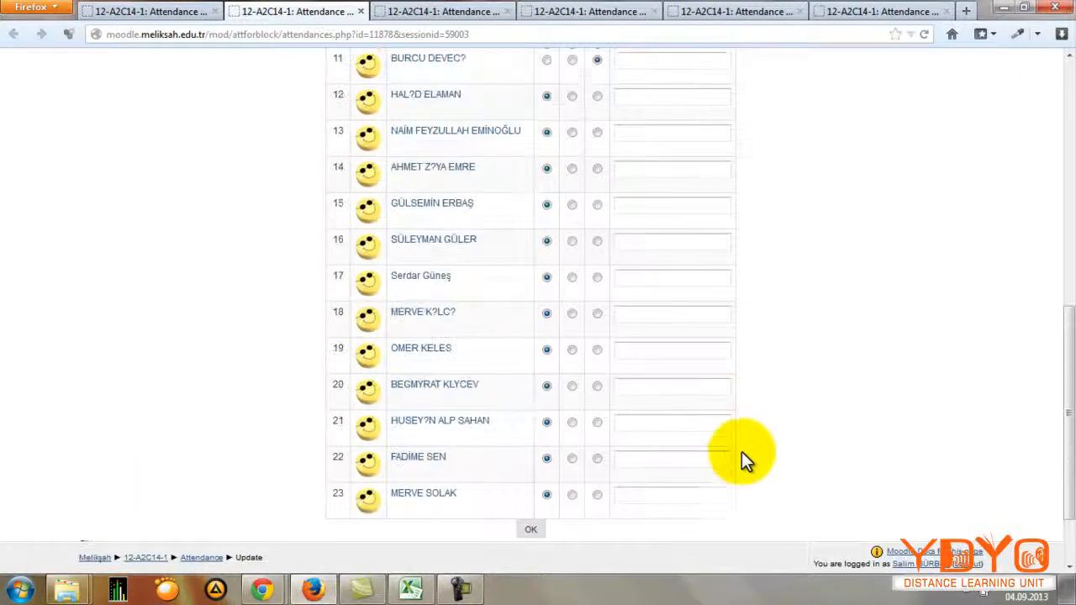